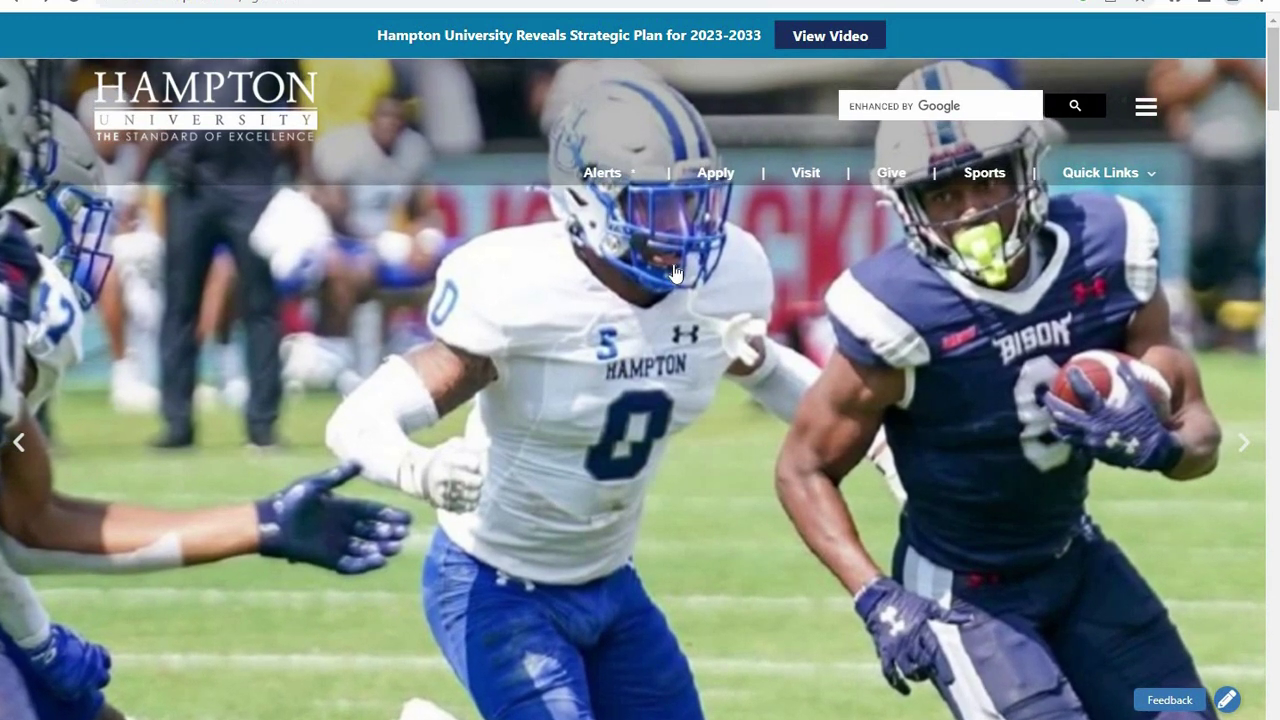
Go to the myCampus portal from the Hampton University site's Quick Links.
{"action": "left_click", "coordinate": [1095, 172]}
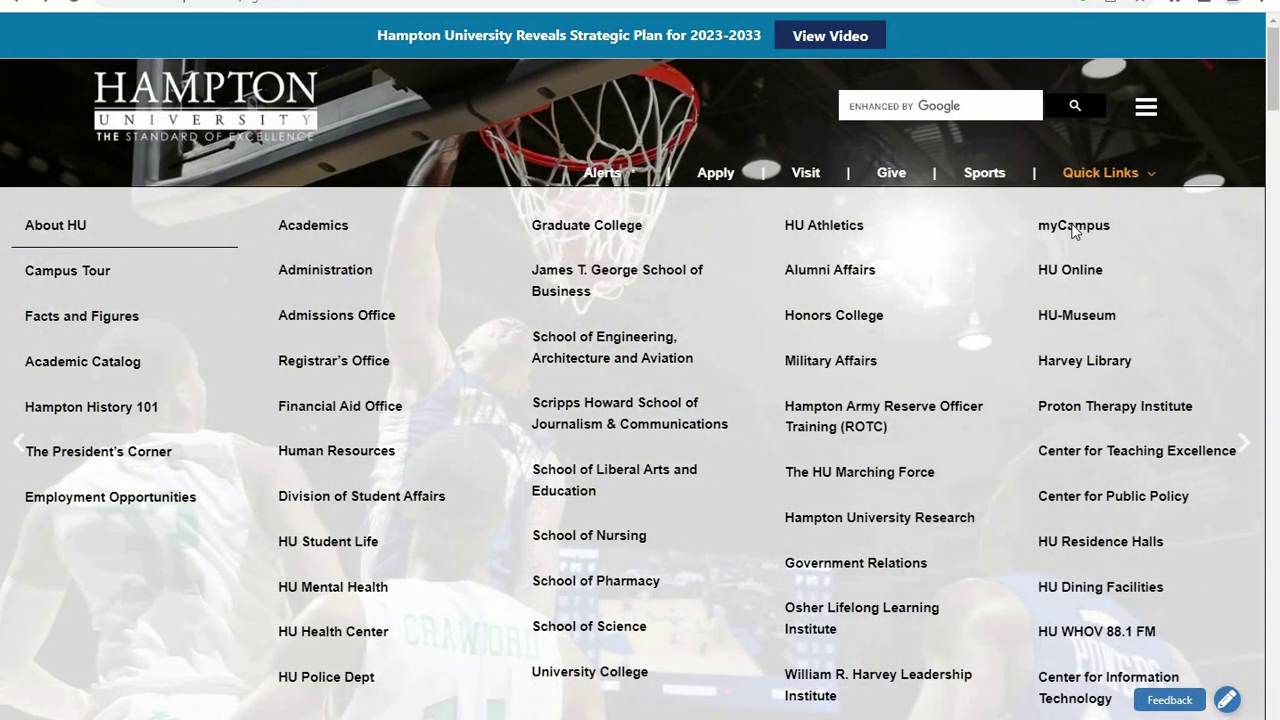
{"action": "left_click", "coordinate": [1073, 226]}
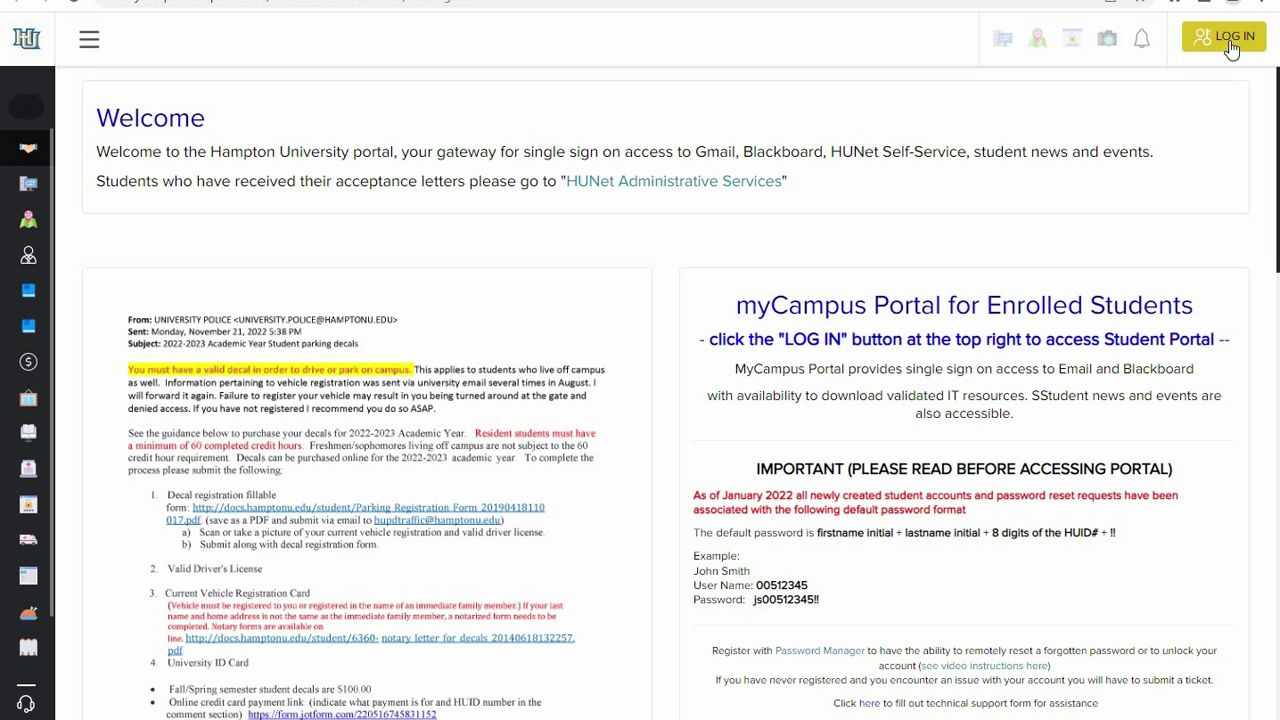
Log in with the student's HUID and password, re-entering the password when prompted.
{"action": "left_click", "coordinate": [1229, 40]}
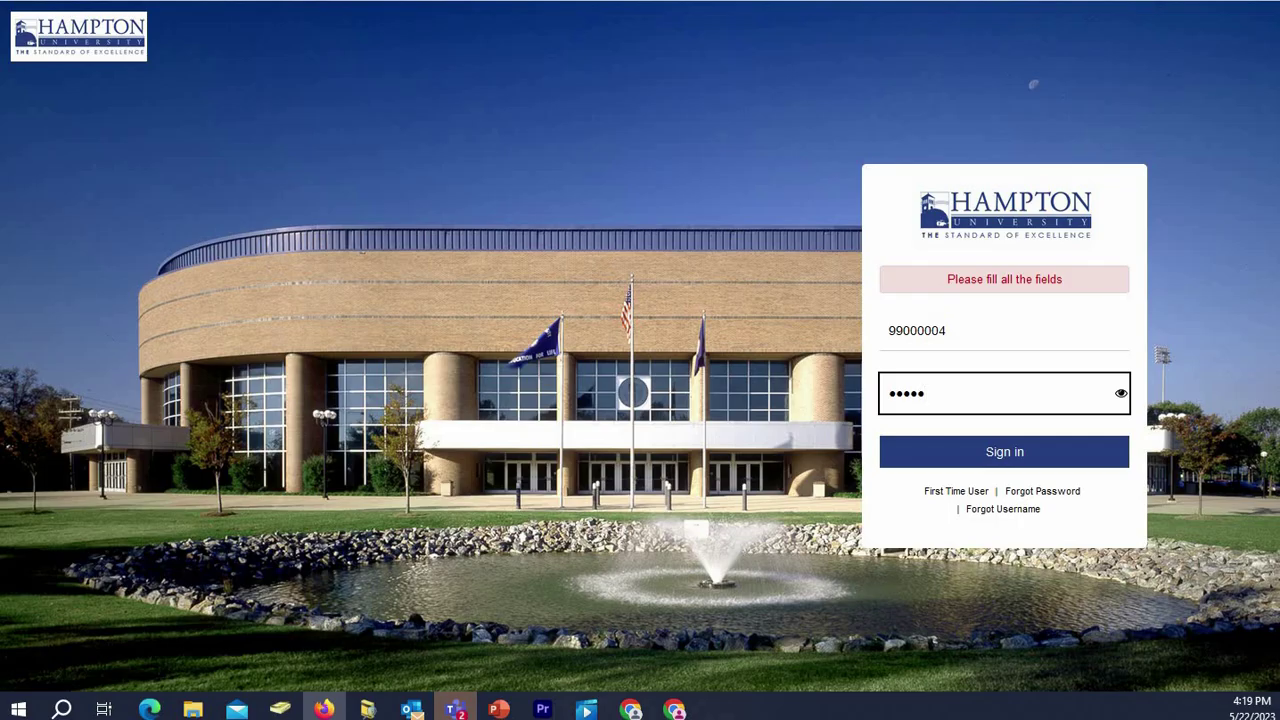
{"action": "type", "text": "00000000"}
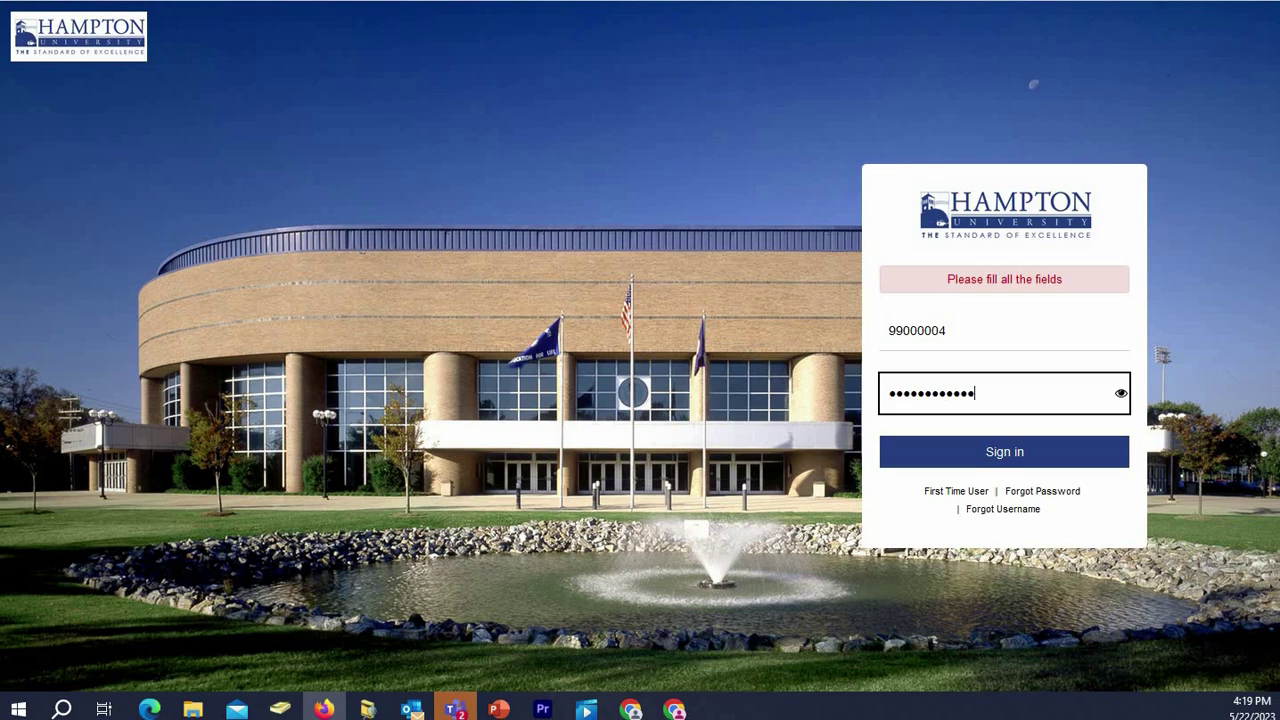
{"action": "key", "text": "Return"}
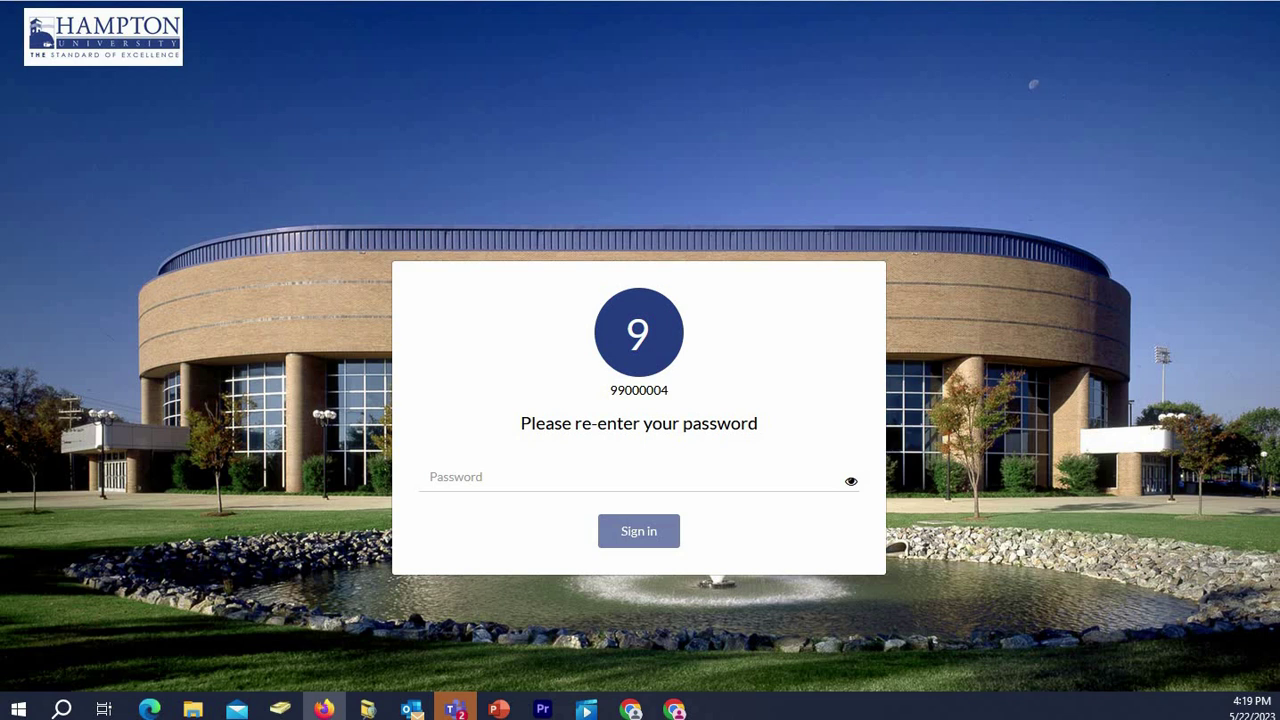
{"action": "left_click", "coordinate": [727, 468]}
{"action": "type", "text": "•••••"}
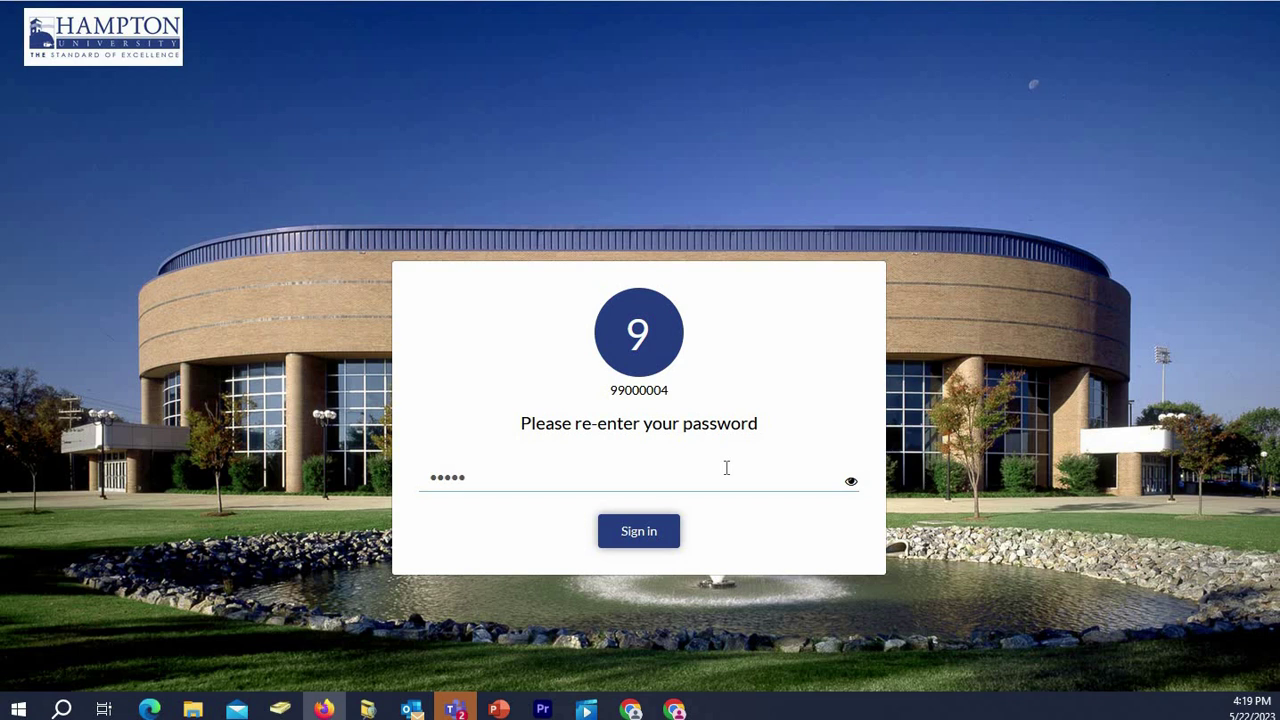
{"action": "type", "text": "•••••••"}
{"action": "key", "text": "Return"}
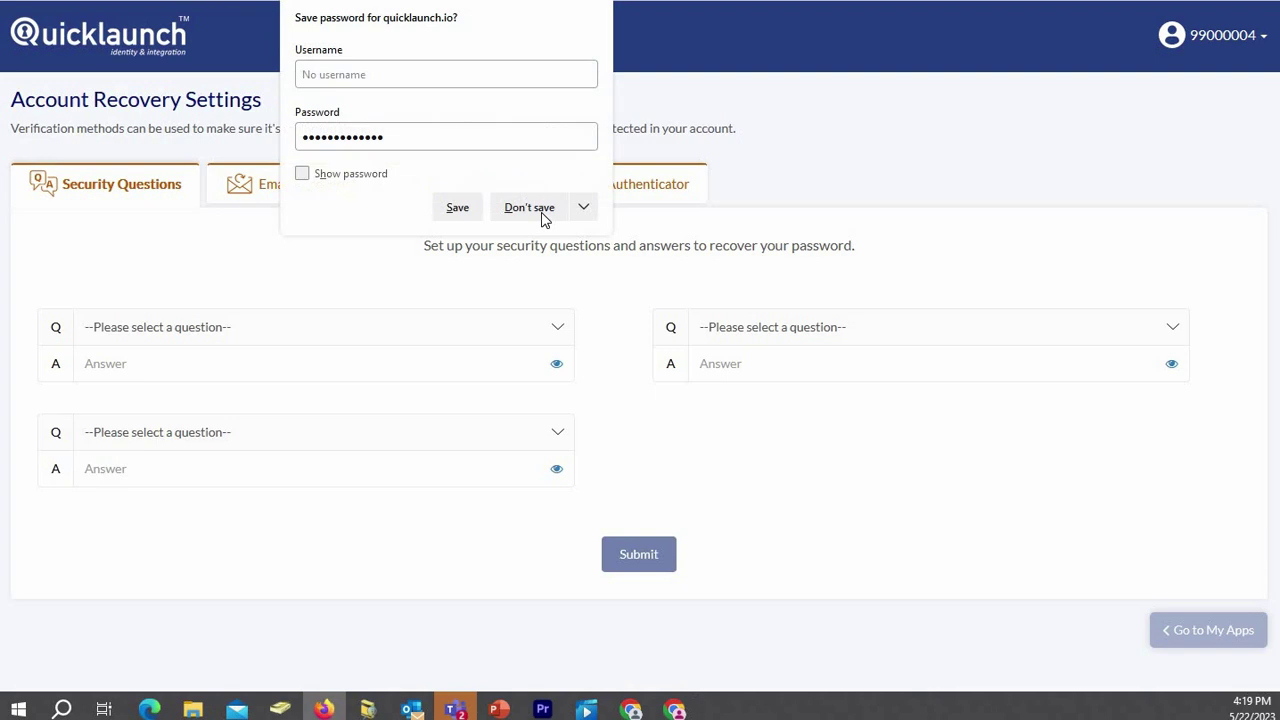
Decline the browser's password save and set the favorite movie security question, answered 'test'.
{"action": "left_click", "coordinate": [530, 208]}
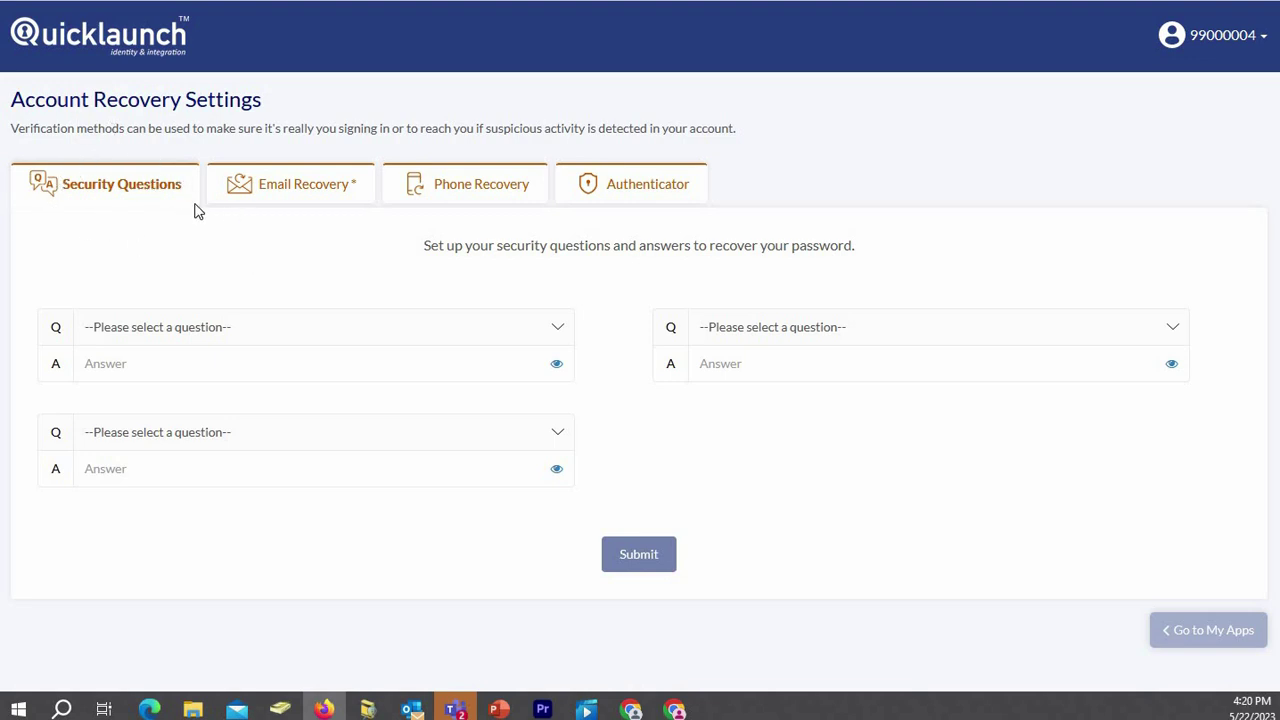
{"action": "left_click", "coordinate": [533, 331]}
{"action": "left_click", "coordinate": [390, 384]}
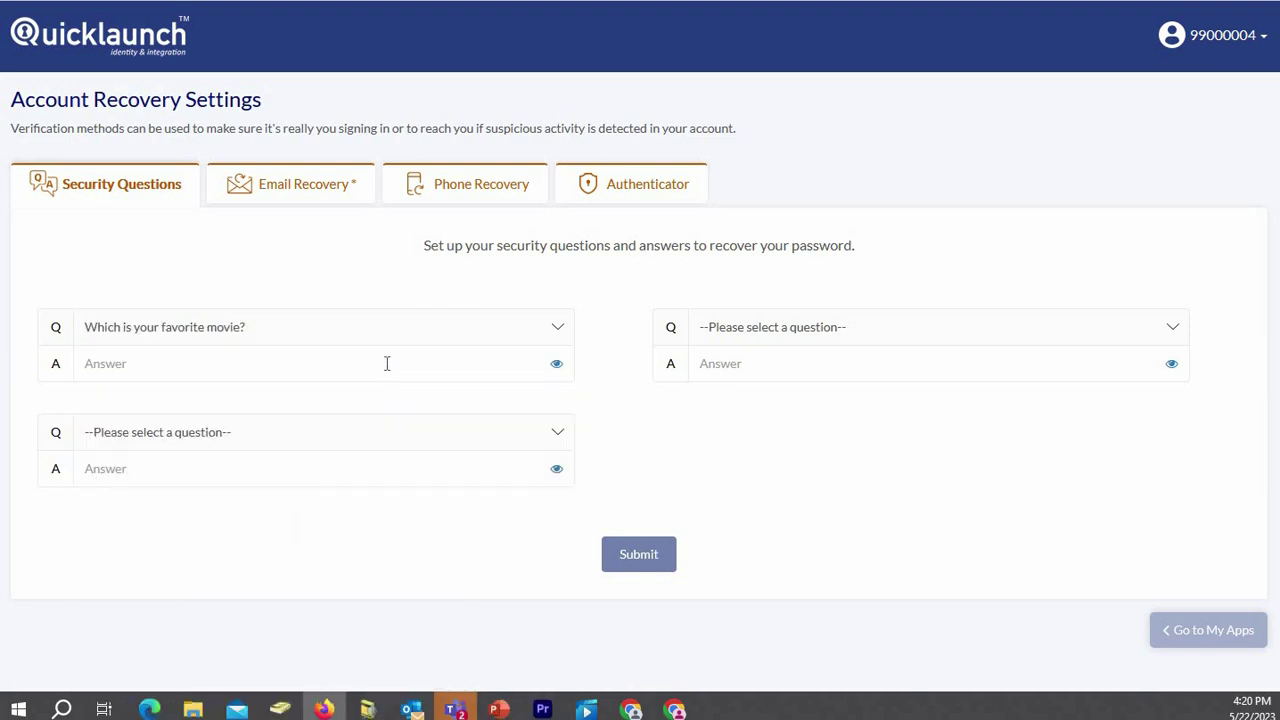
{"action": "left_click", "coordinate": [387, 363]}
{"action": "type", "text": "test"}
Add the favorite sports team and childhood friend questions, each answered 'test', and submit.
{"action": "left_click", "coordinate": [377, 441]}
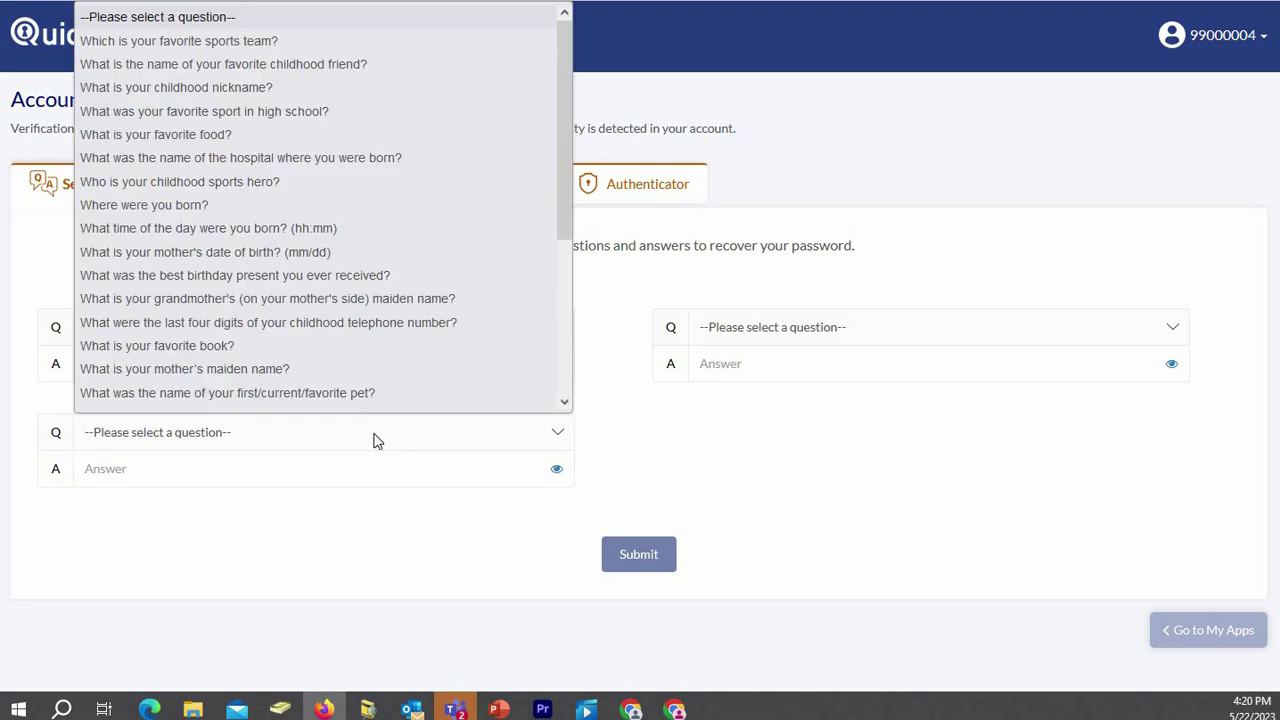
{"action": "left_click", "coordinate": [190, 41]}
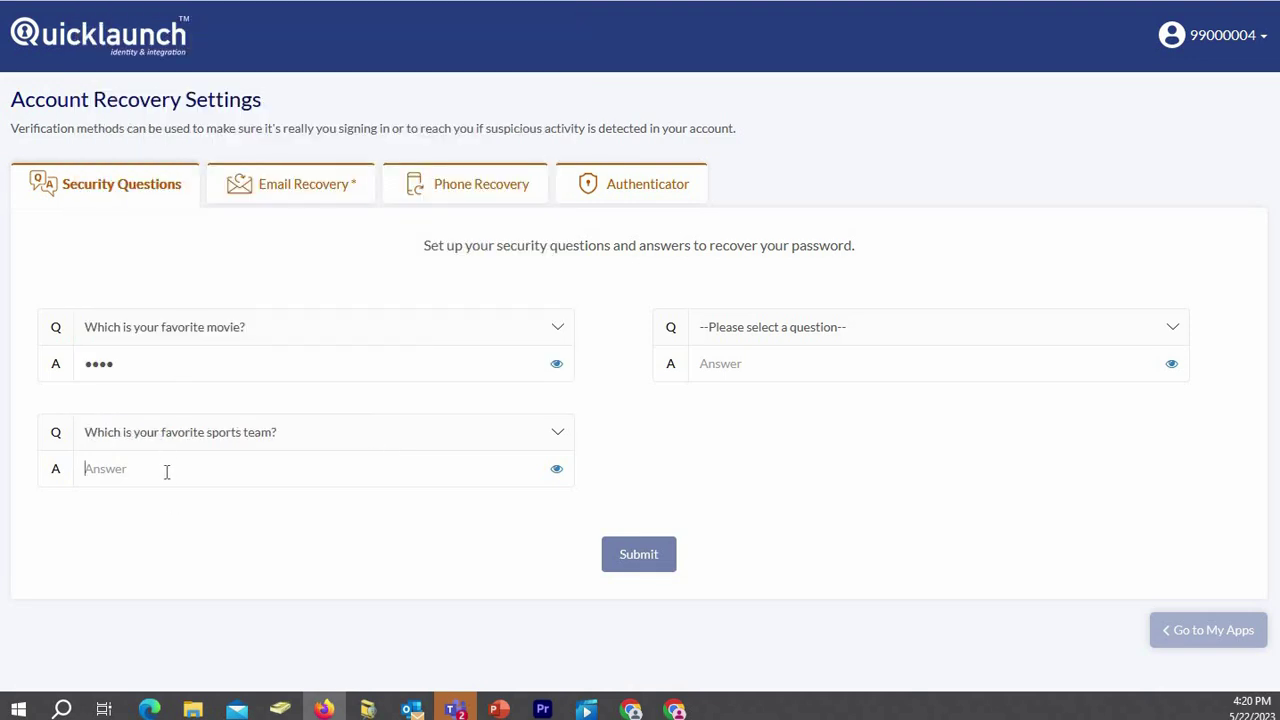
{"action": "type", "text": "test"}
{"action": "left_click", "coordinate": [867, 337]}
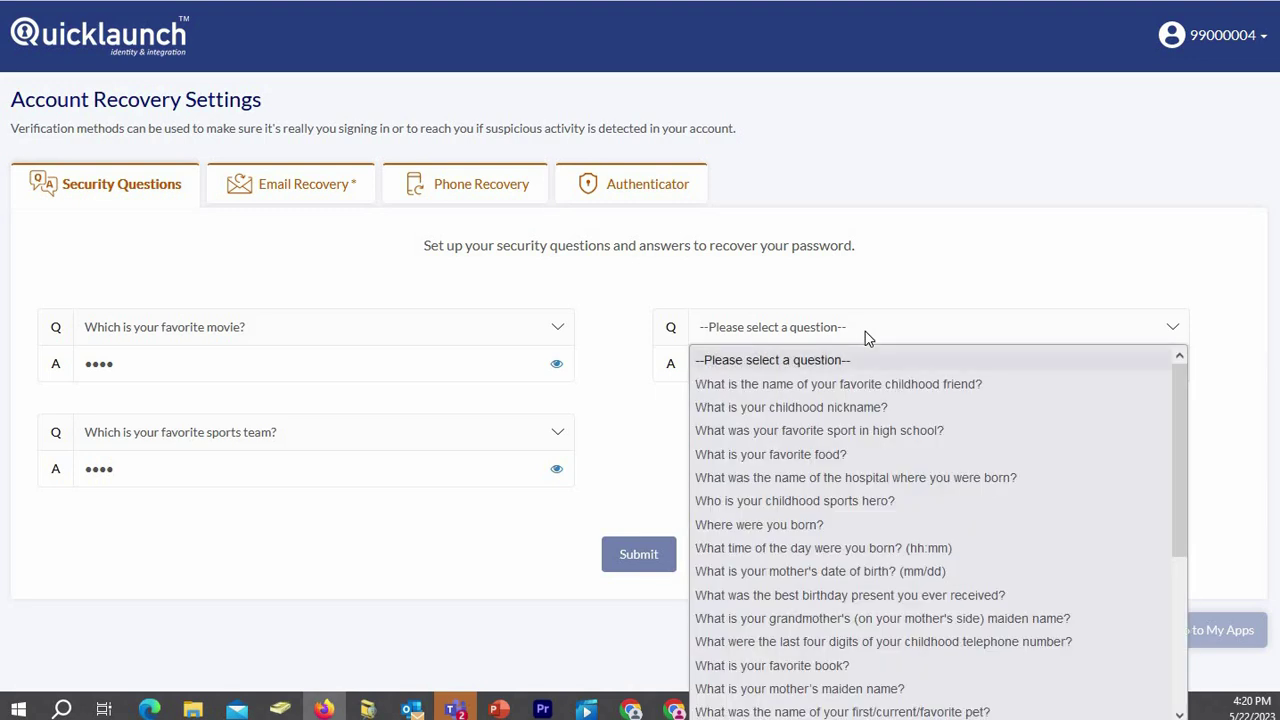
{"action": "left_click", "coordinate": [772, 390]}
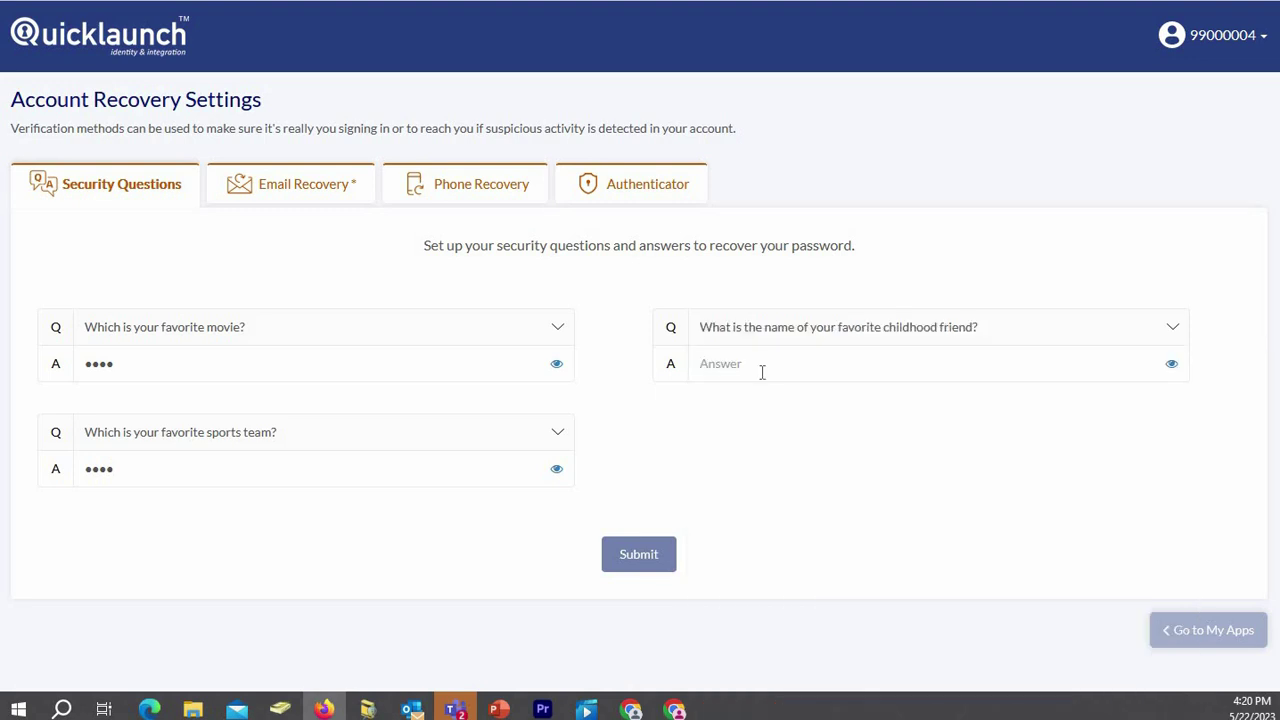
{"action": "left_click", "coordinate": [762, 372]}
{"action": "type", "text": "test"}
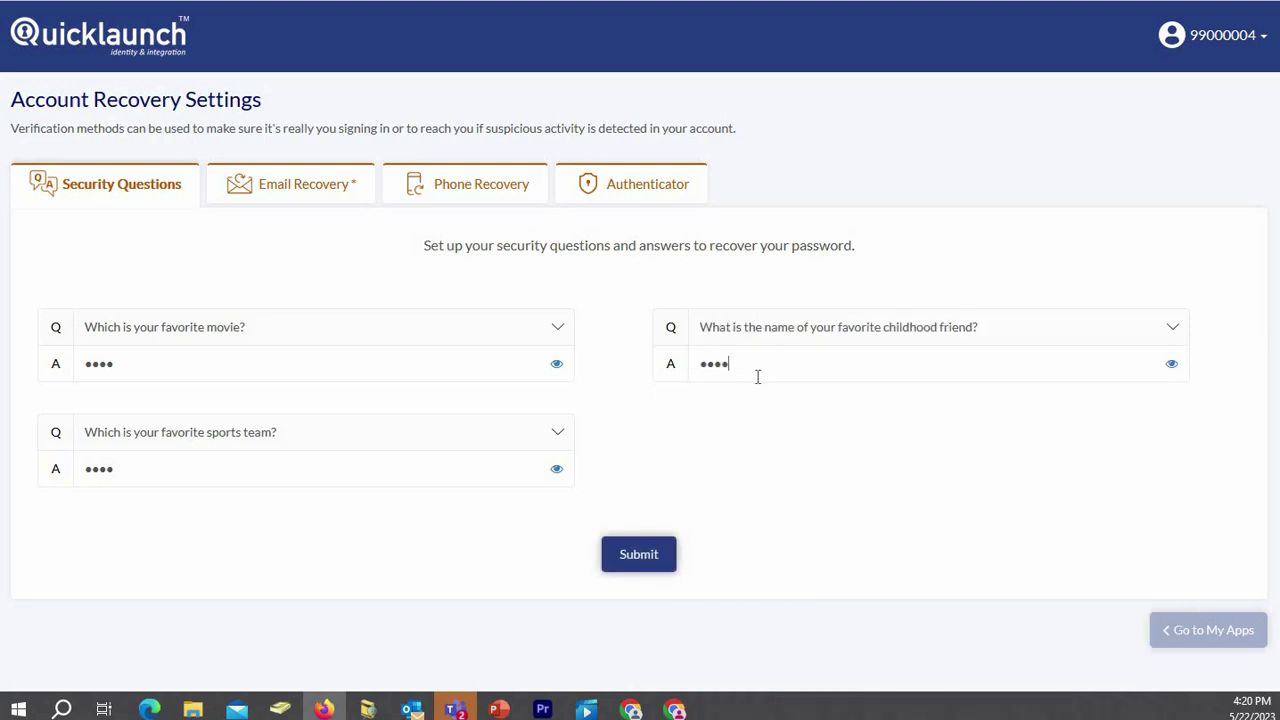
{"action": "left_click", "coordinate": [645, 558]}
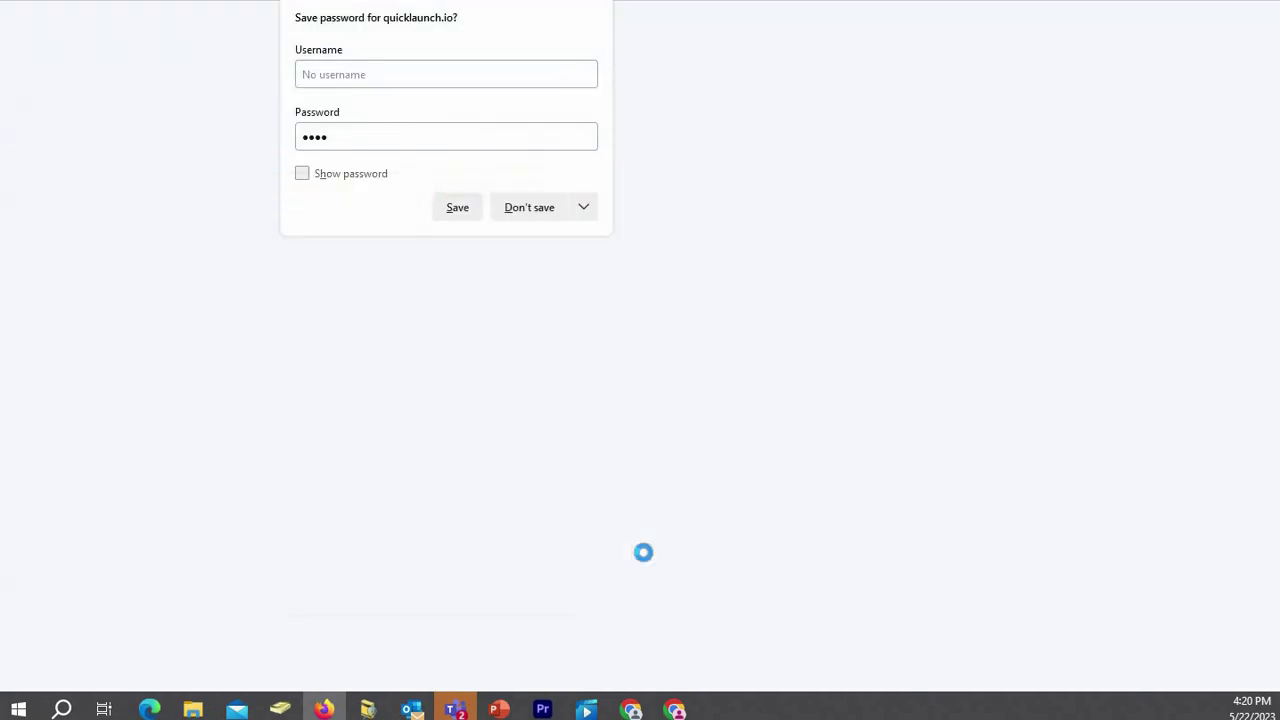
Decline Firefox's offer to save the password.
{"action": "left_click", "coordinate": [543, 212]}
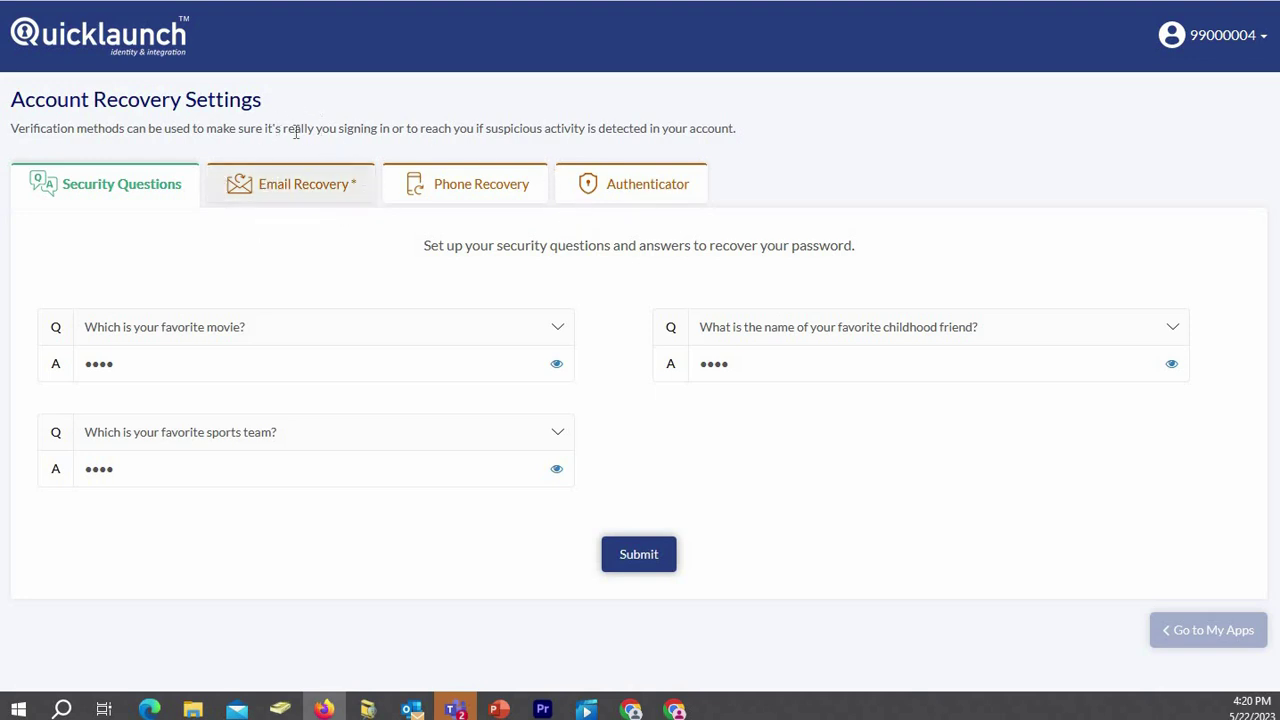
On the Email Recovery tab, enter the personal email address to receive a verification code.
{"action": "left_click", "coordinate": [278, 200]}
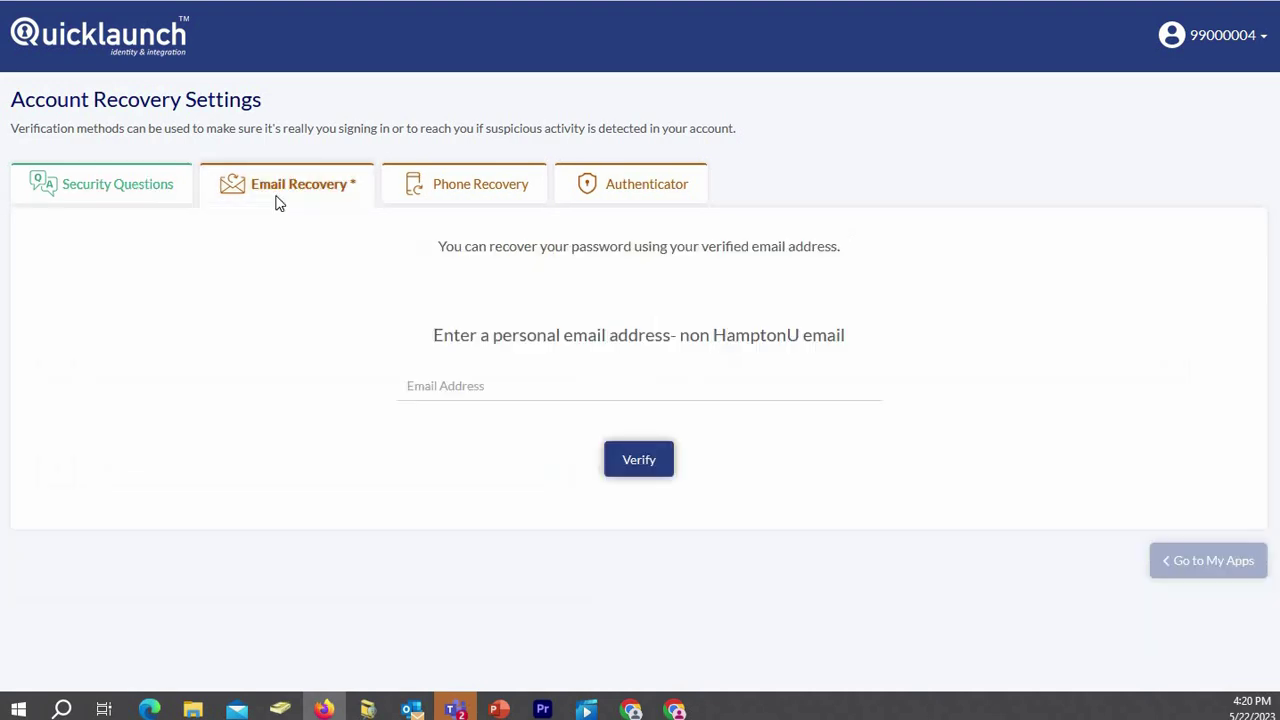
{"action": "left_click", "coordinate": [439, 388]}
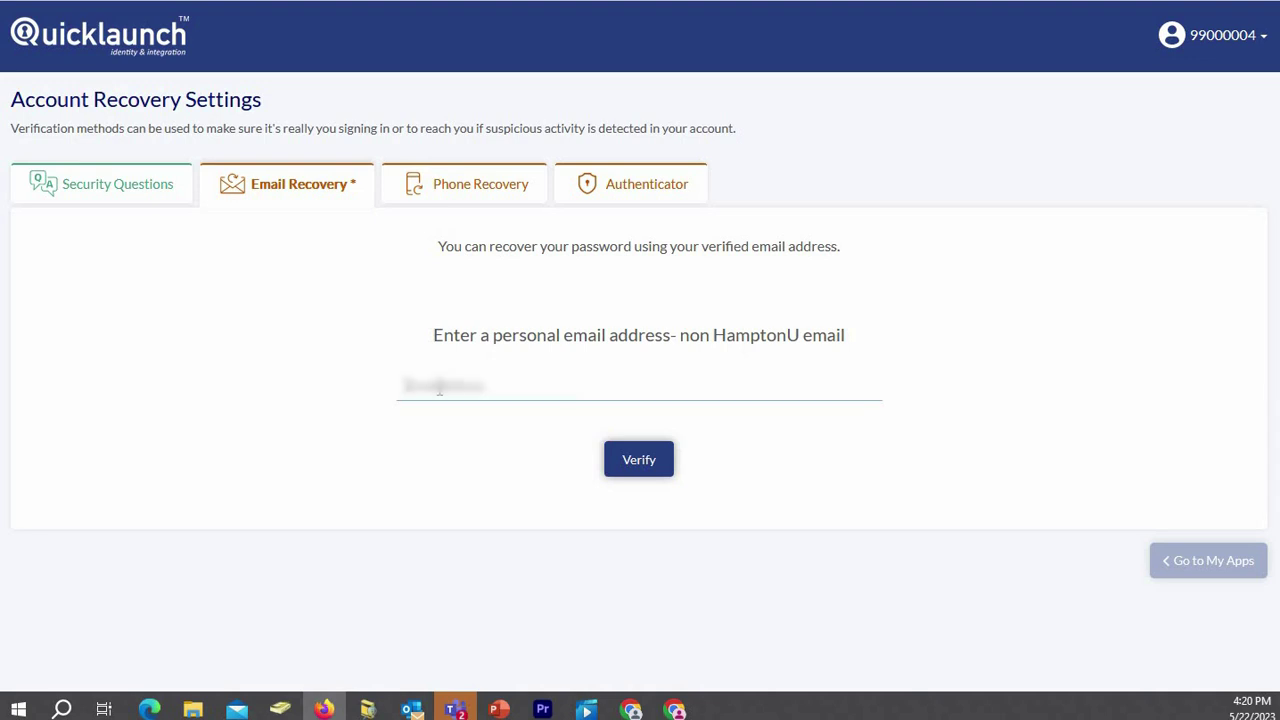
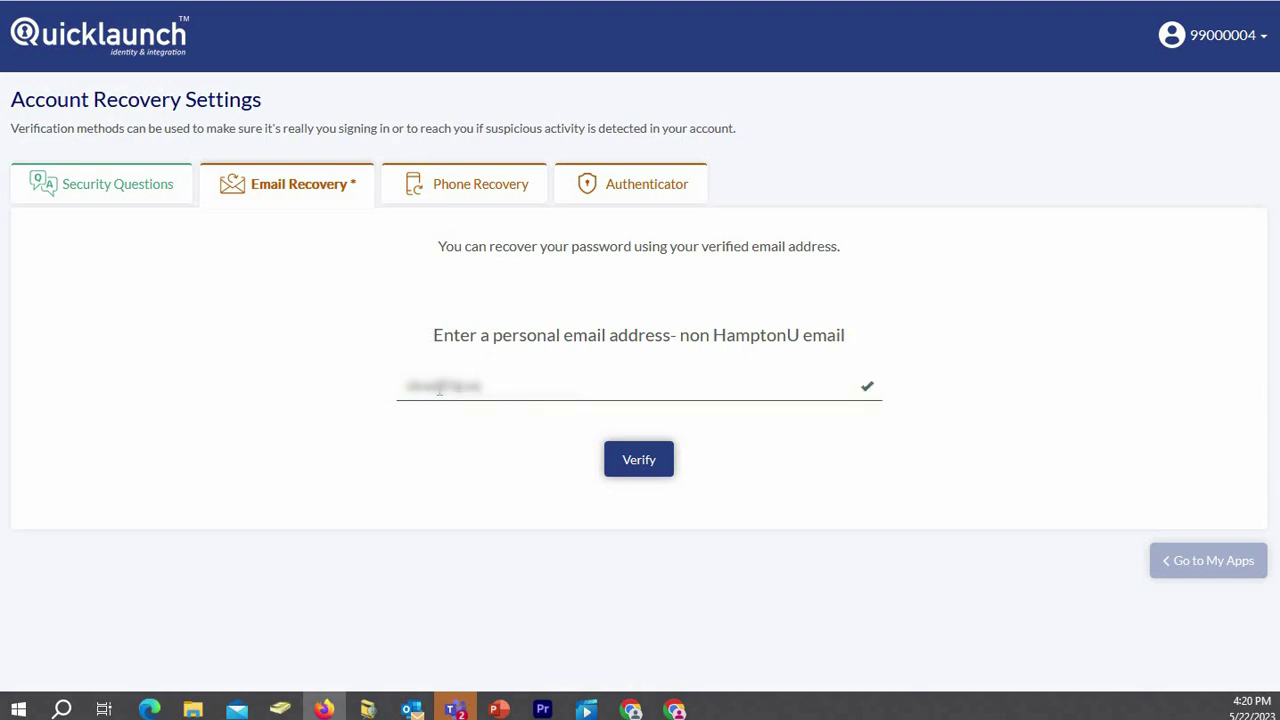
{"action": "key", "text": "Return"}
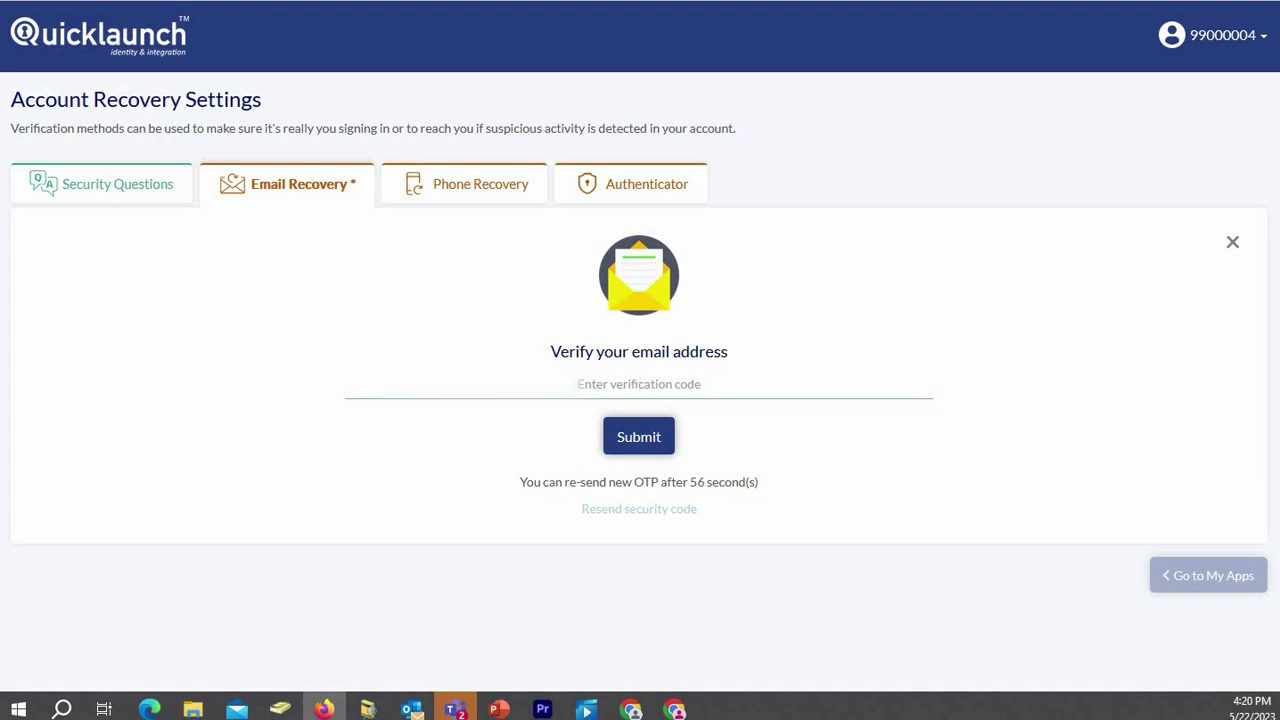
Fetch the emailed verification code and enter it in the code field.
{"action": "key", "text": "alt+Tab"}
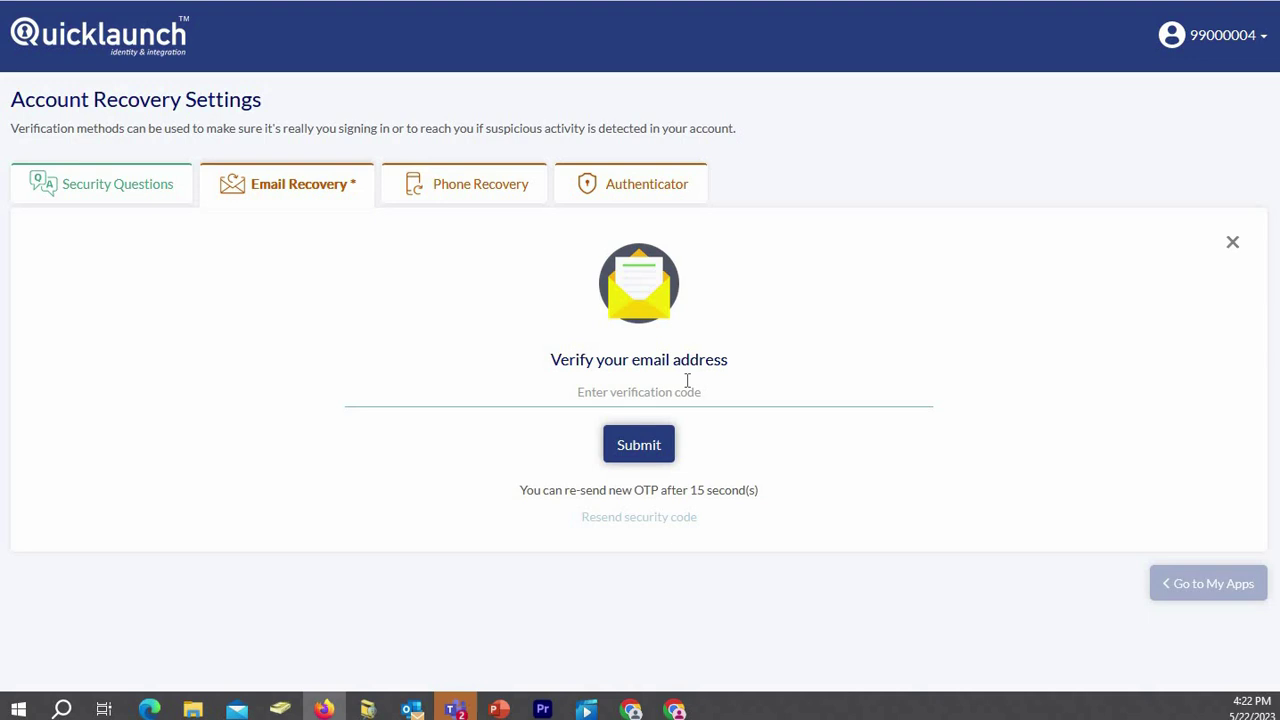
{"action": "left_click", "coordinate": [686, 384]}
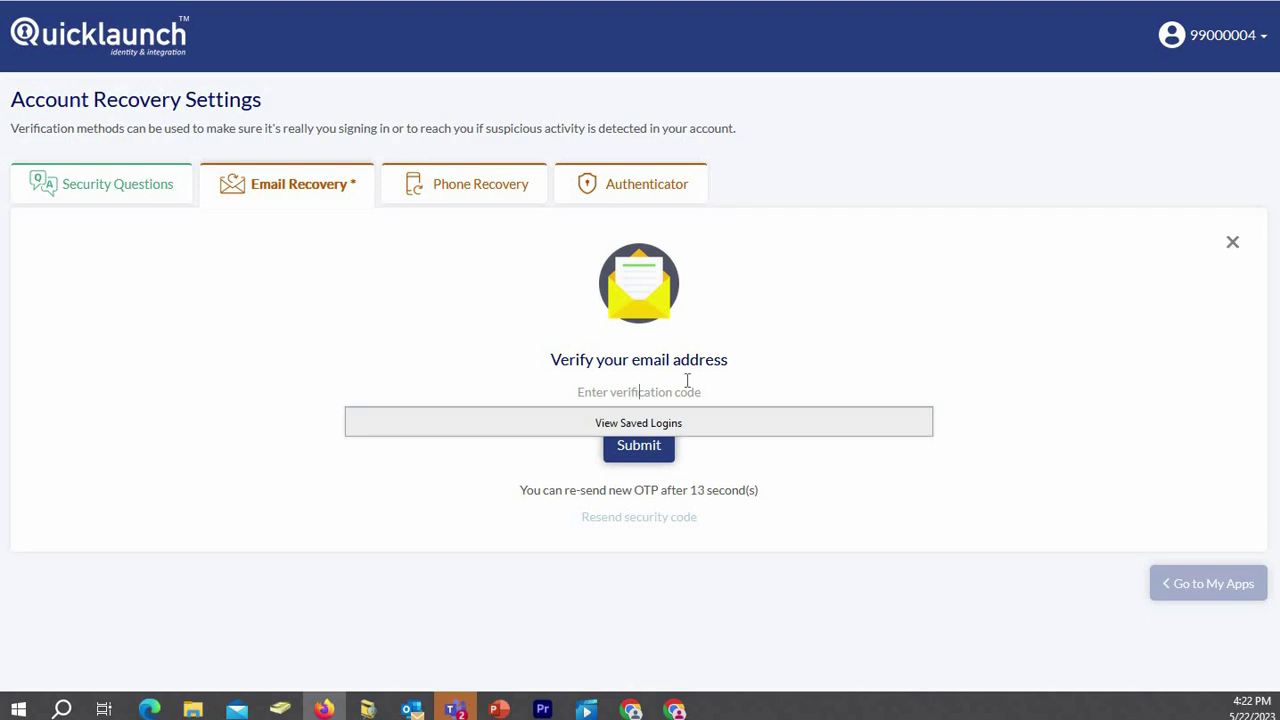
{"action": "type", "text": "•••"}
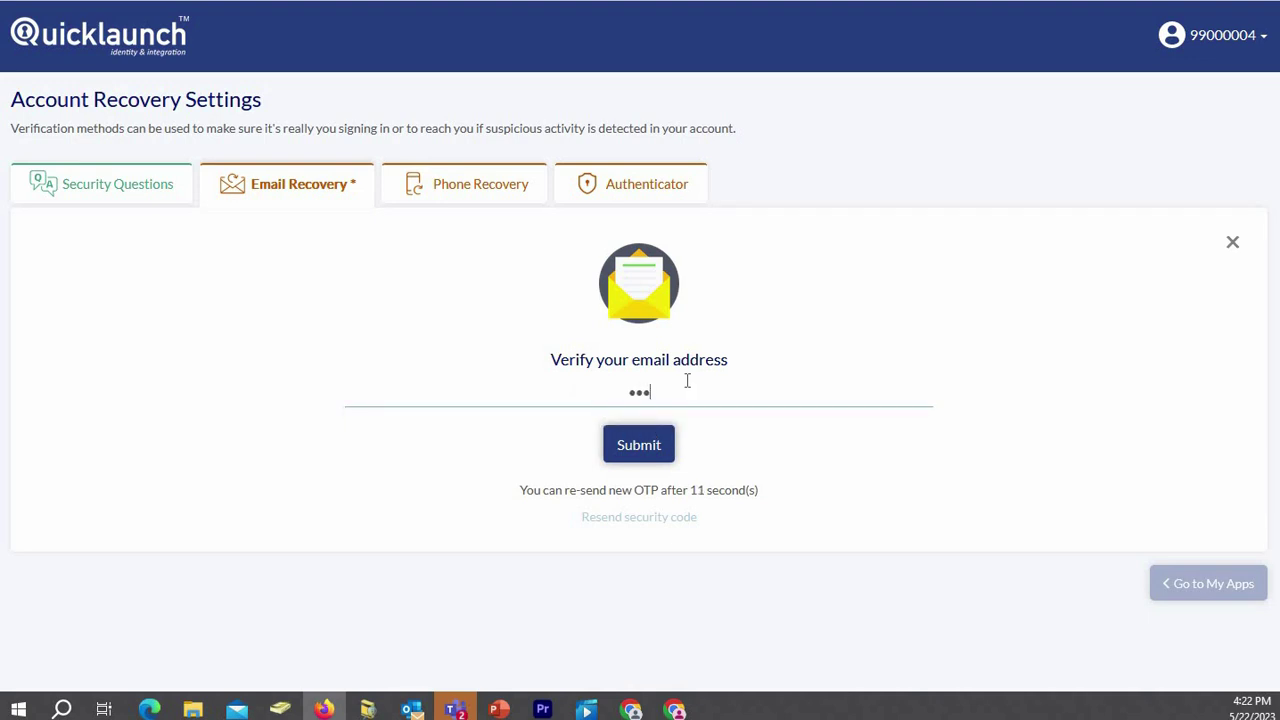
{"action": "type", "text": "••••"}
Submit the verification code, go to My Apps, and choose Never save for this site's password.
{"action": "left_click", "coordinate": [641, 444]}
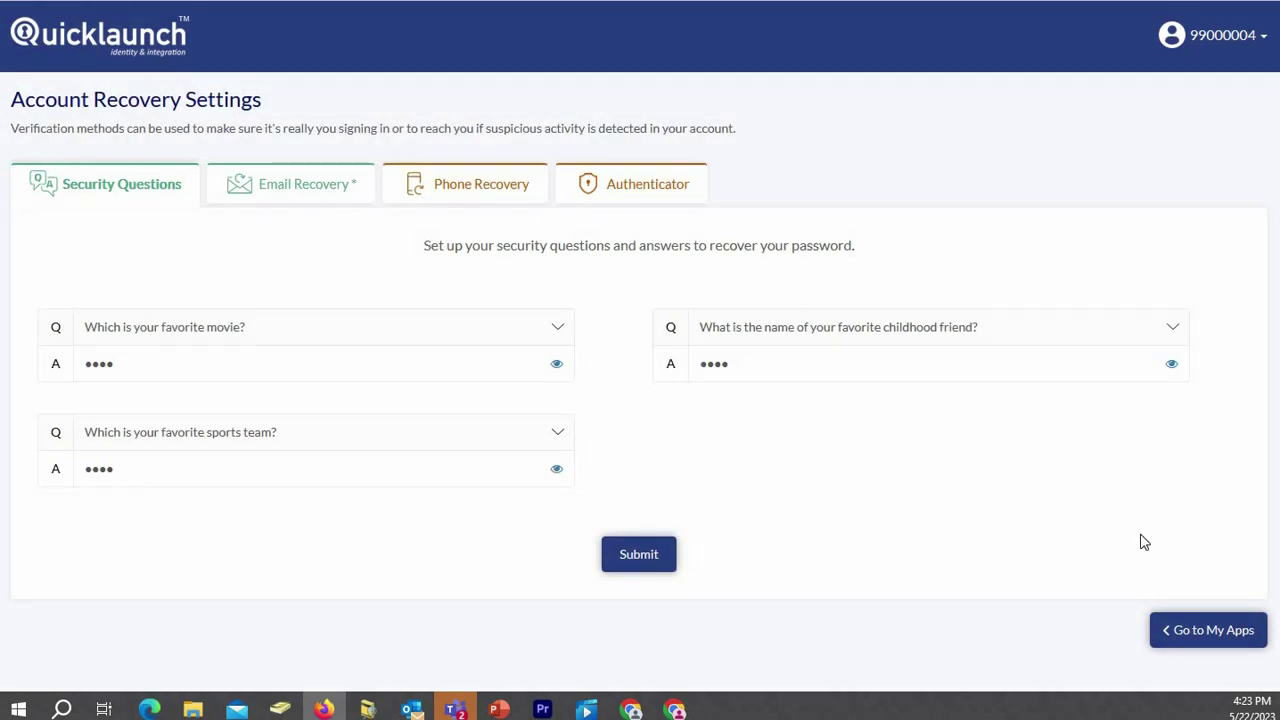
{"action": "left_click", "coordinate": [1207, 632]}
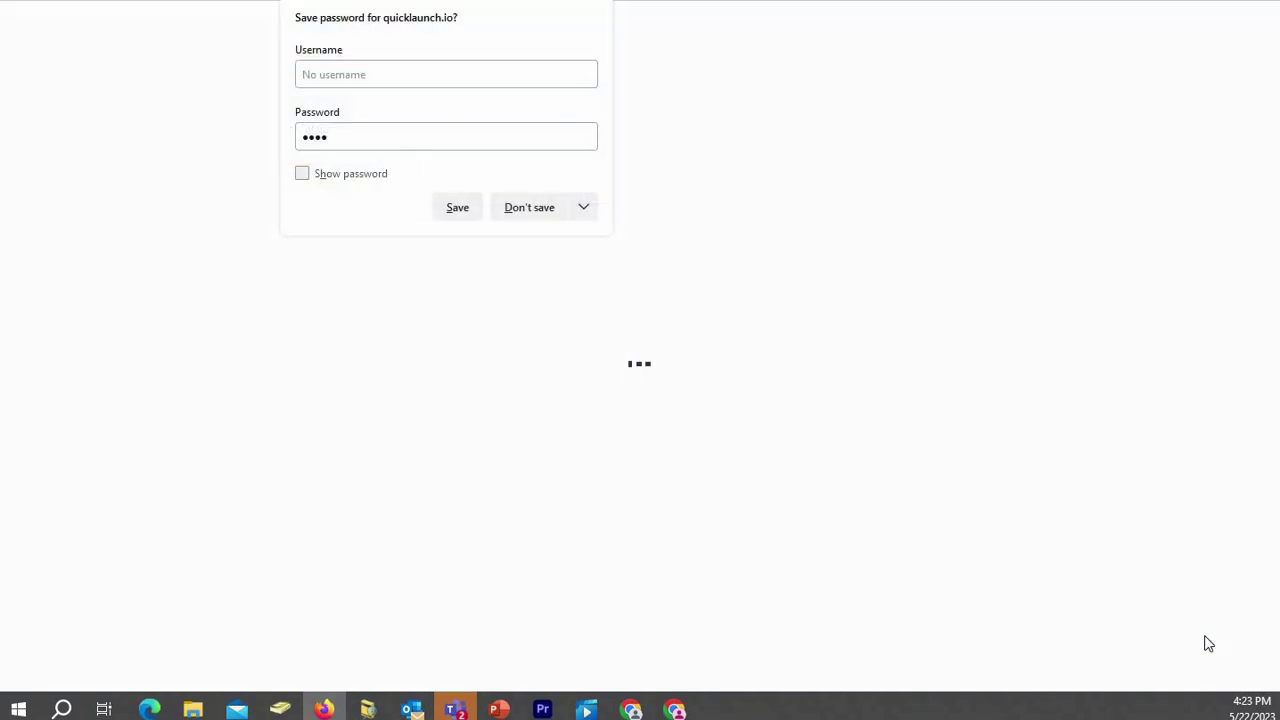
{"action": "left_click", "coordinate": [588, 210]}
{"action": "left_click", "coordinate": [560, 240]}
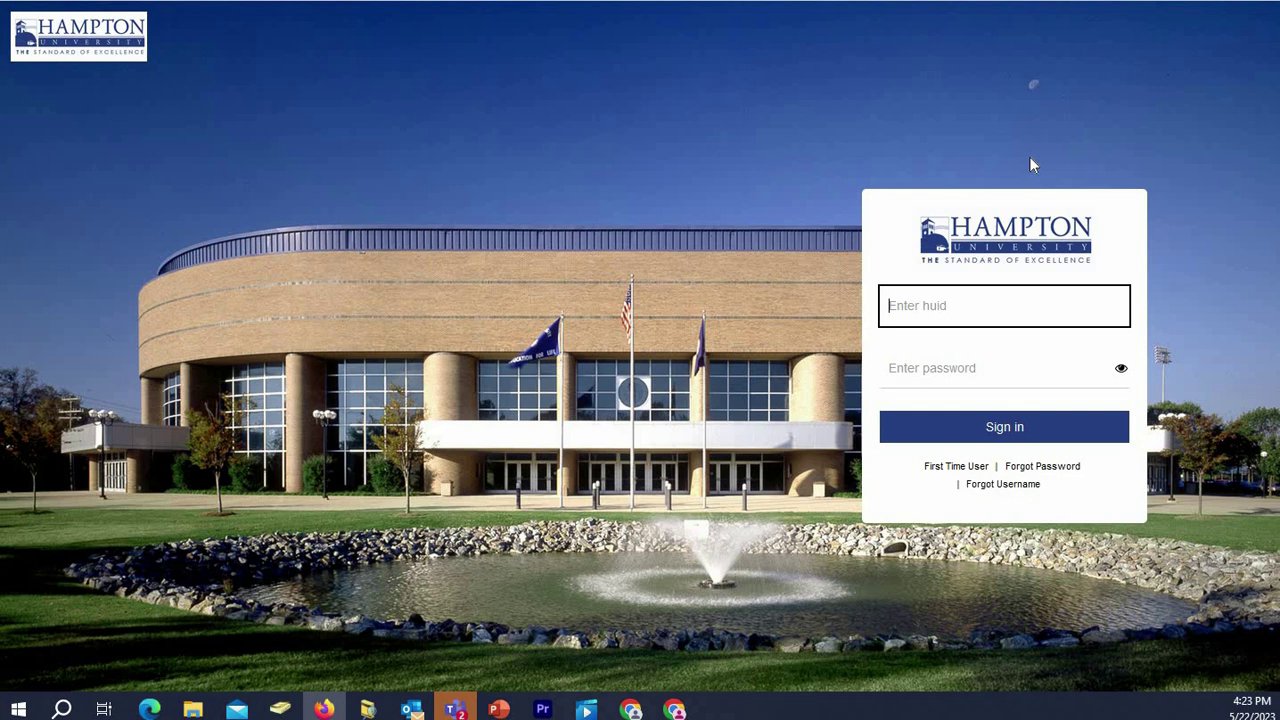
Sign in on the Hampton page with the student's HUID and account password.
{"action": "type", "text": "99000004"}
{"action": "key", "text": "Tab"}
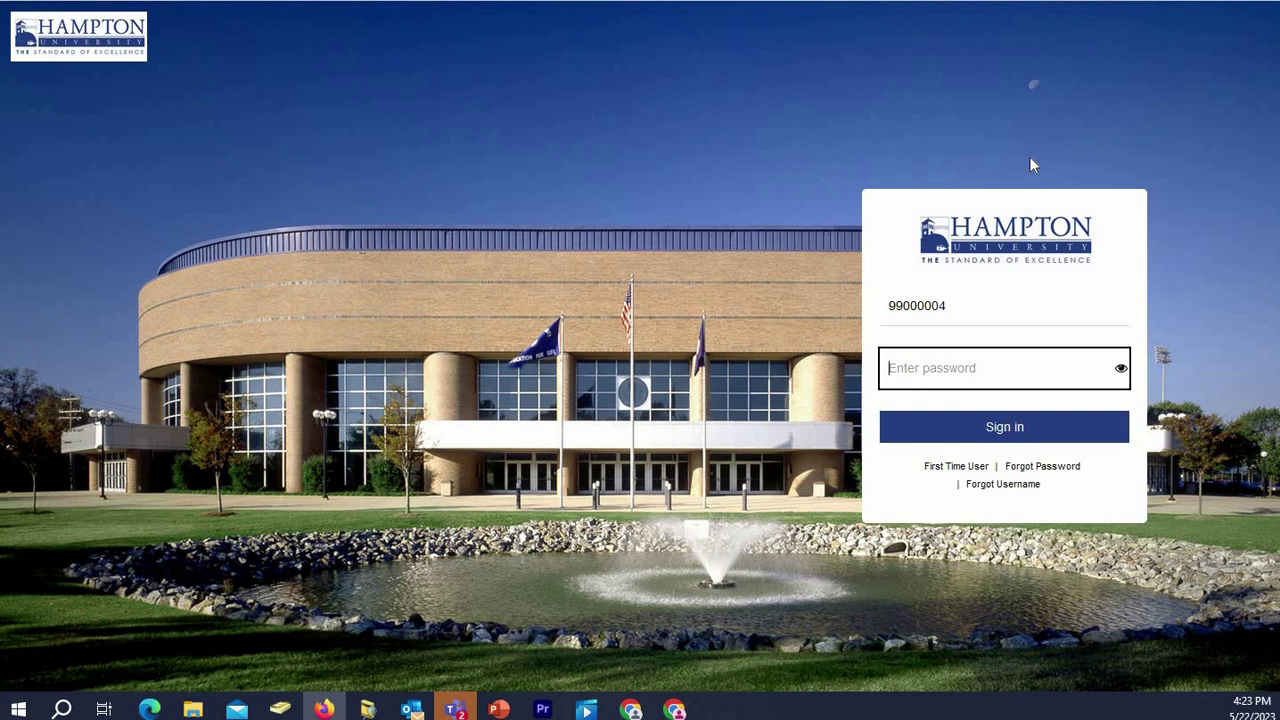
{"action": "type", "text": "*************"}
{"action": "key", "text": "Return"}
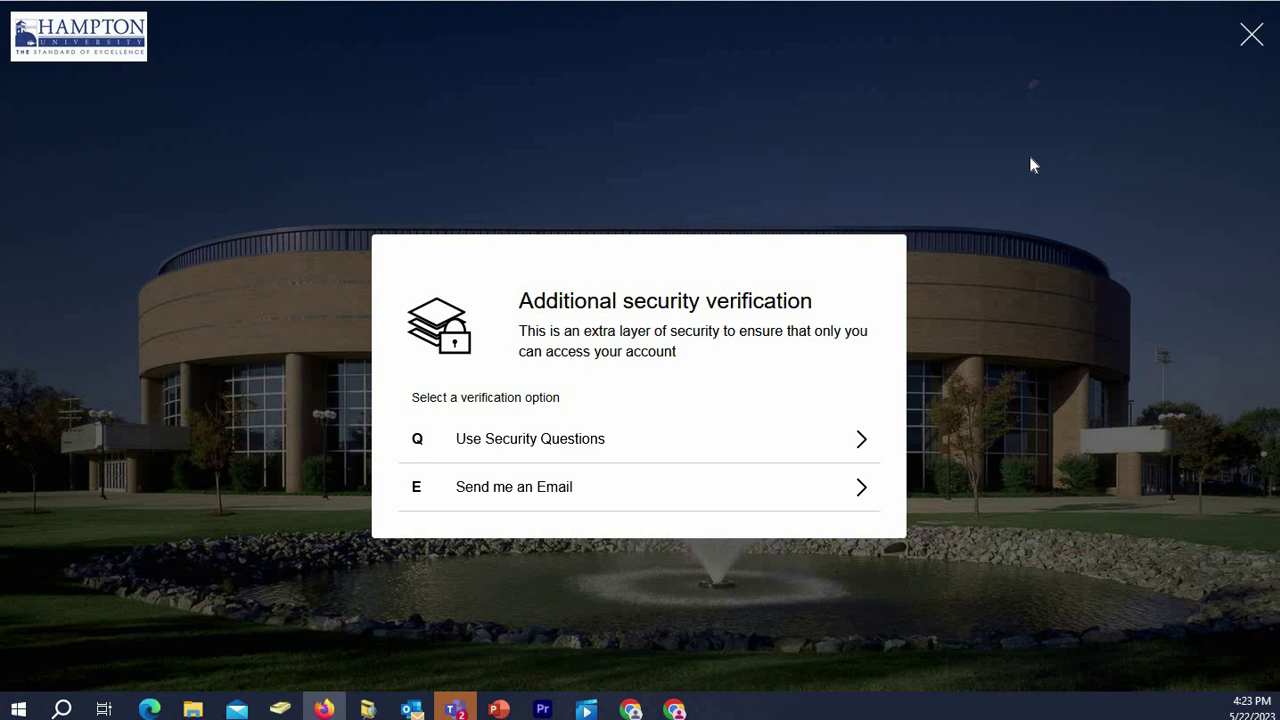
Choose security-question verification and start answering the favorite childhood friend question.
{"action": "left_click", "coordinate": [771, 444]}
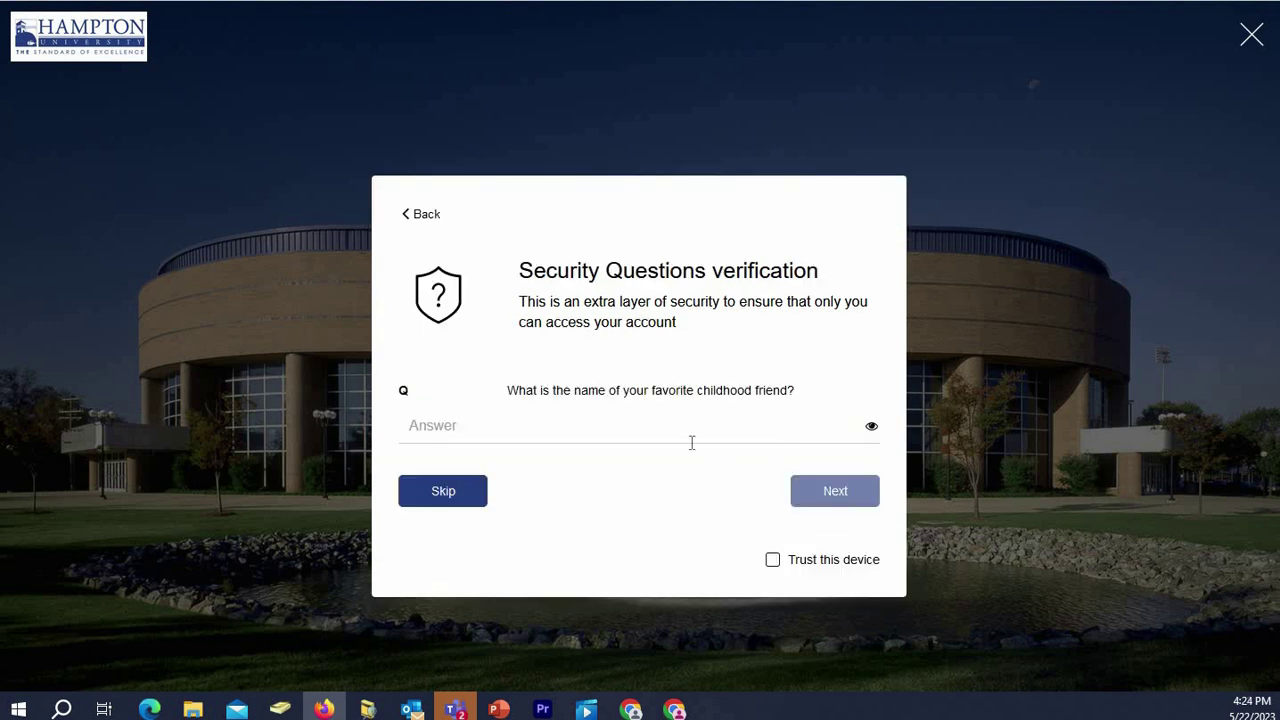
{"action": "left_click", "coordinate": [586, 420]}
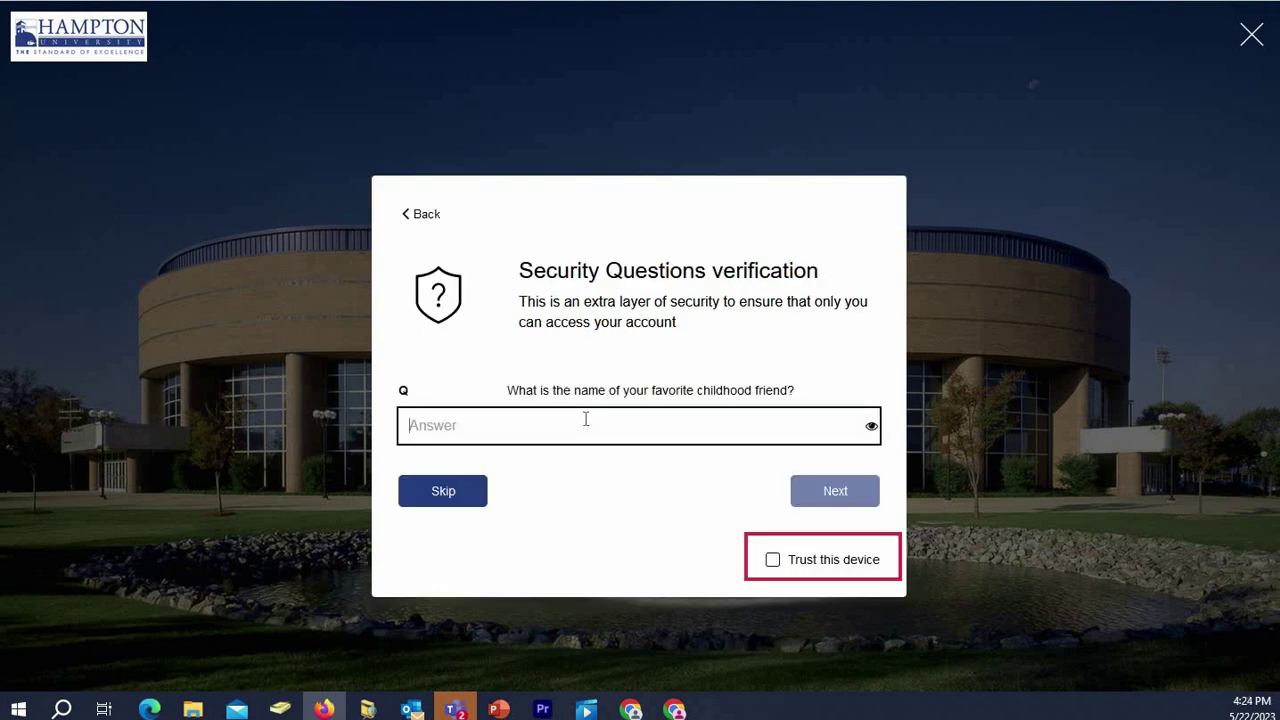